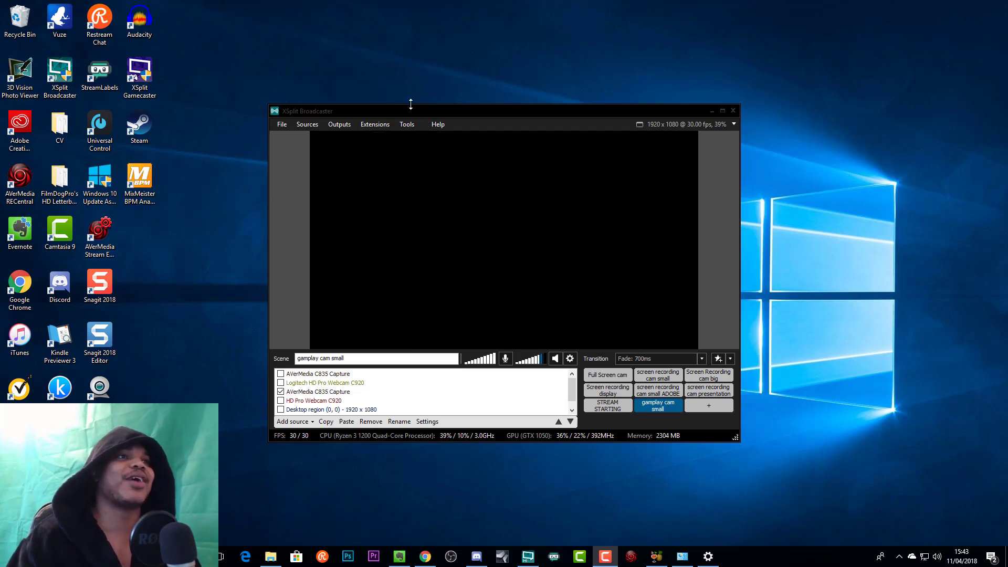
Reposition the broadcaster window and open YouTube Live Properties from the Outputs menu.
drag(408, 111, 372, 82)
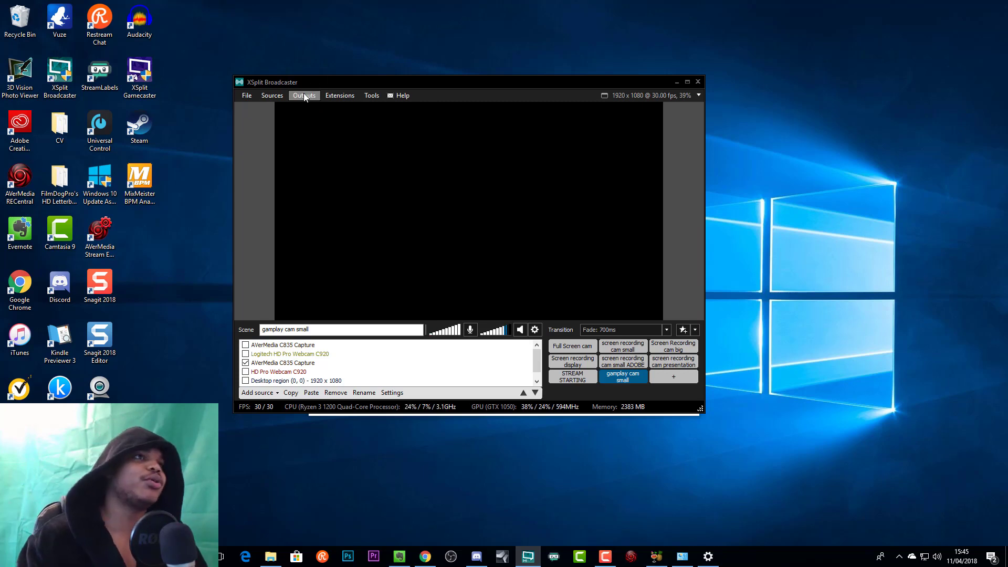
click(303, 96)
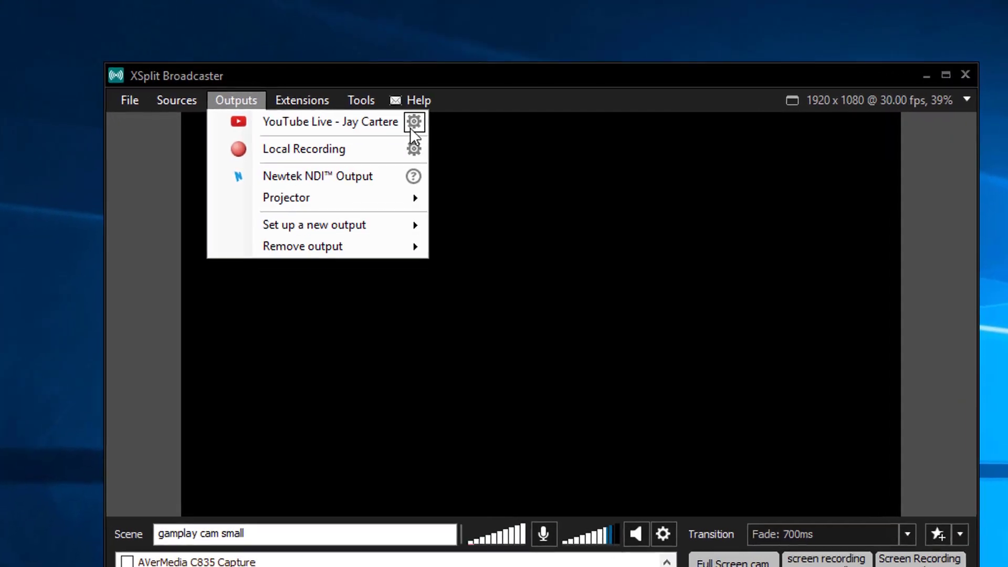
click(423, 105)
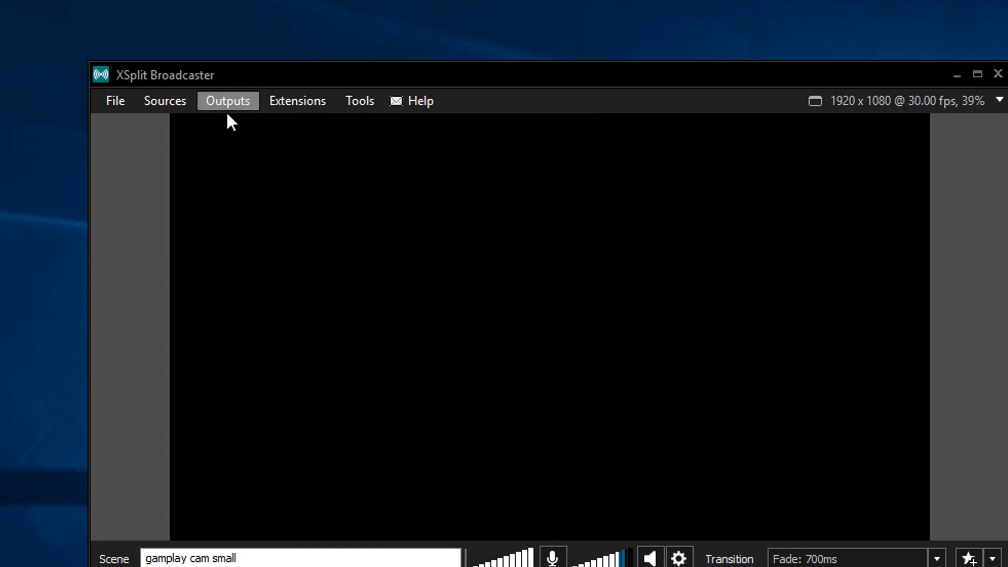
click(240, 108)
click(251, 108)
click(231, 100)
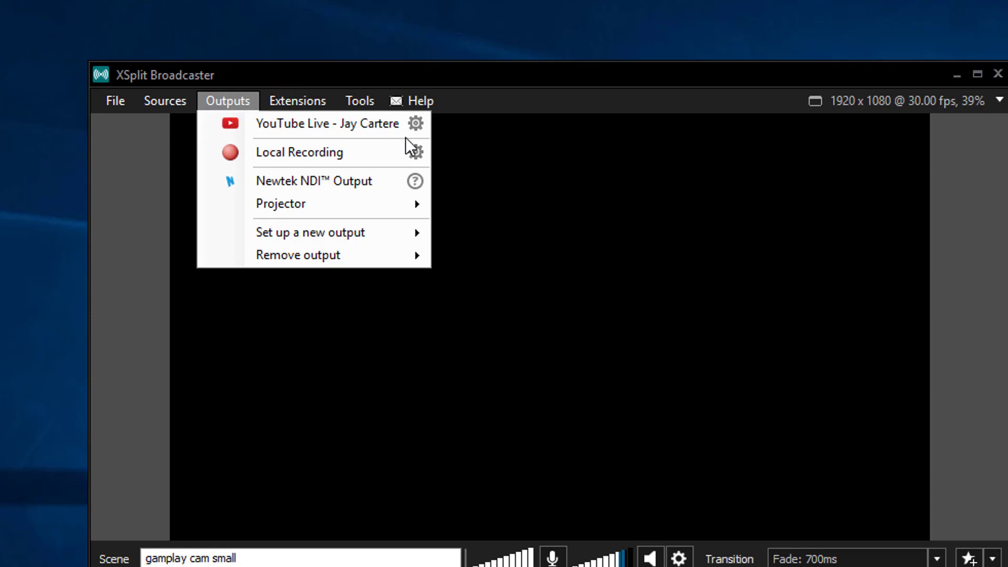
click(416, 124)
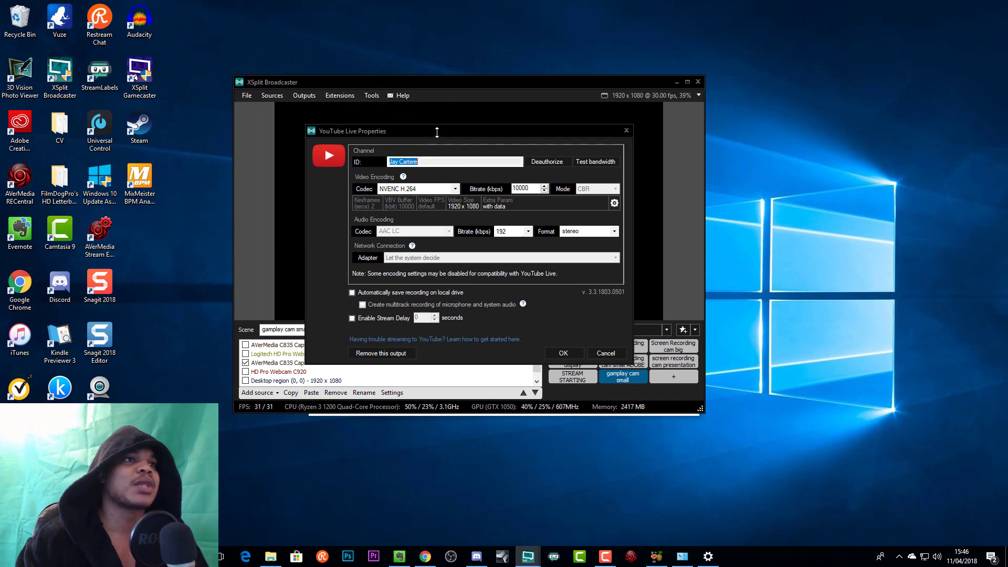
Switch the YouTube Live video codec from x264 to NVENC H.264.
drag(437, 132, 403, 117)
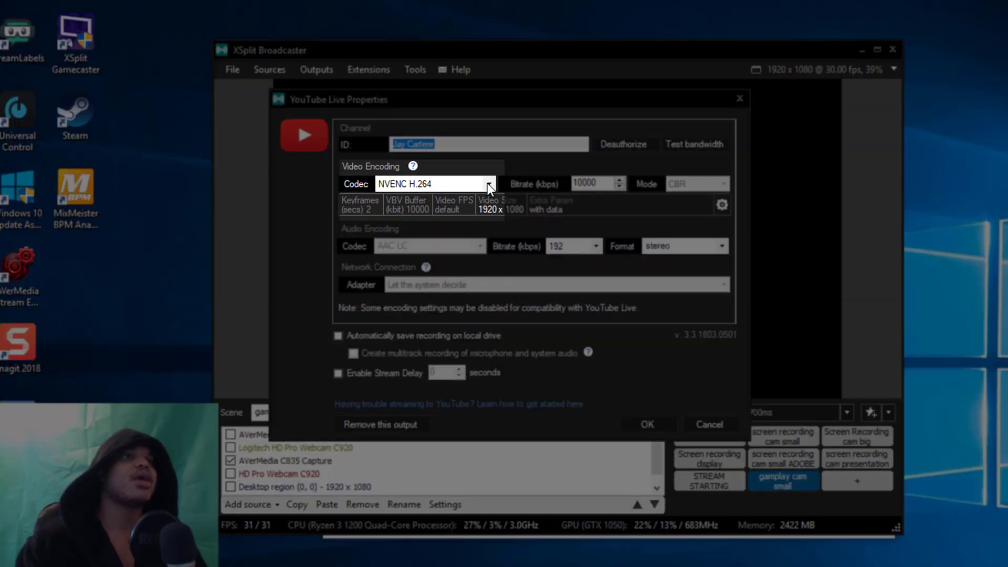
click(488, 185)
click(396, 194)
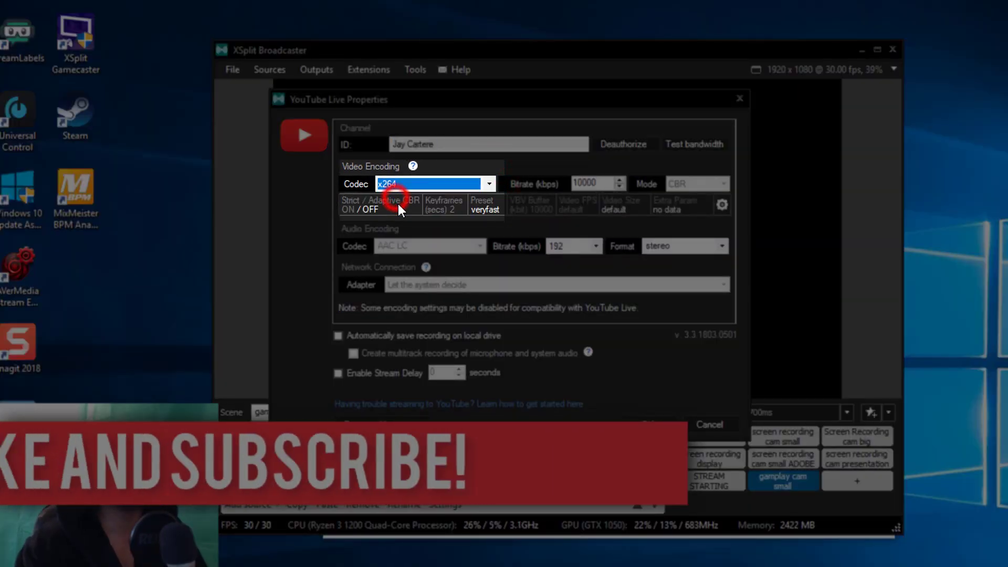
click(489, 184)
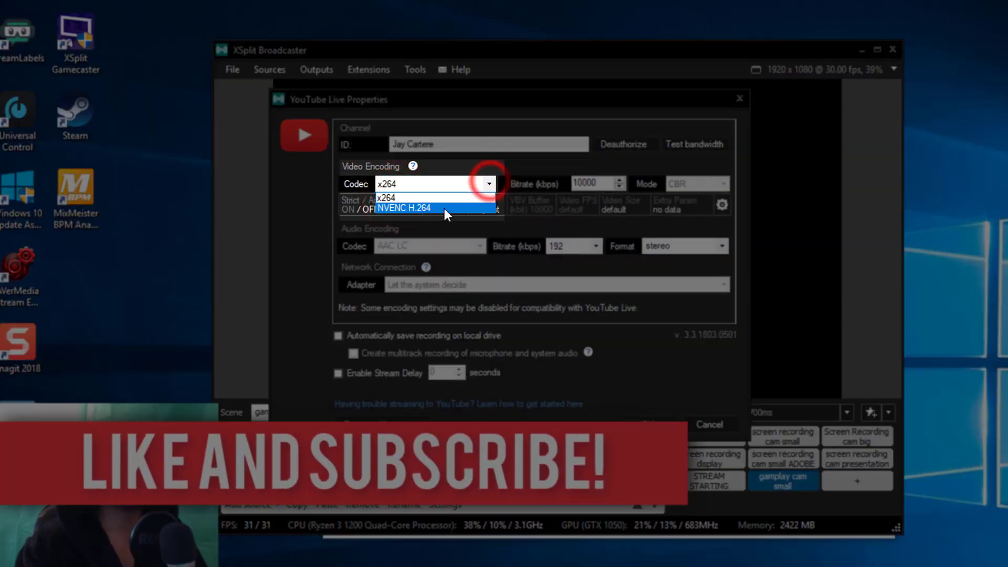
click(405, 208)
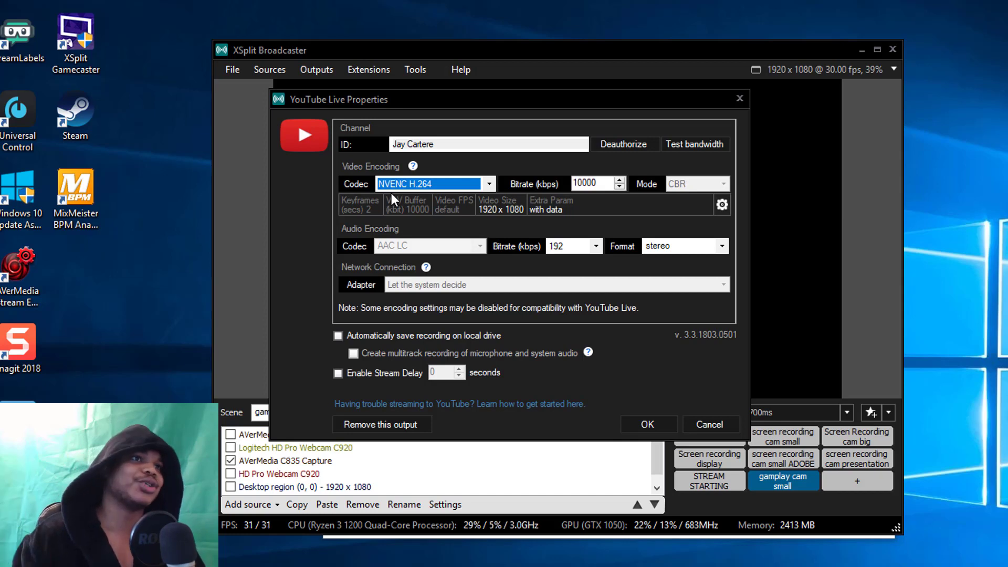
Check the 10000 kbps bitrate and open Video Encoding Setup beside Extra Param.
click(584, 183)
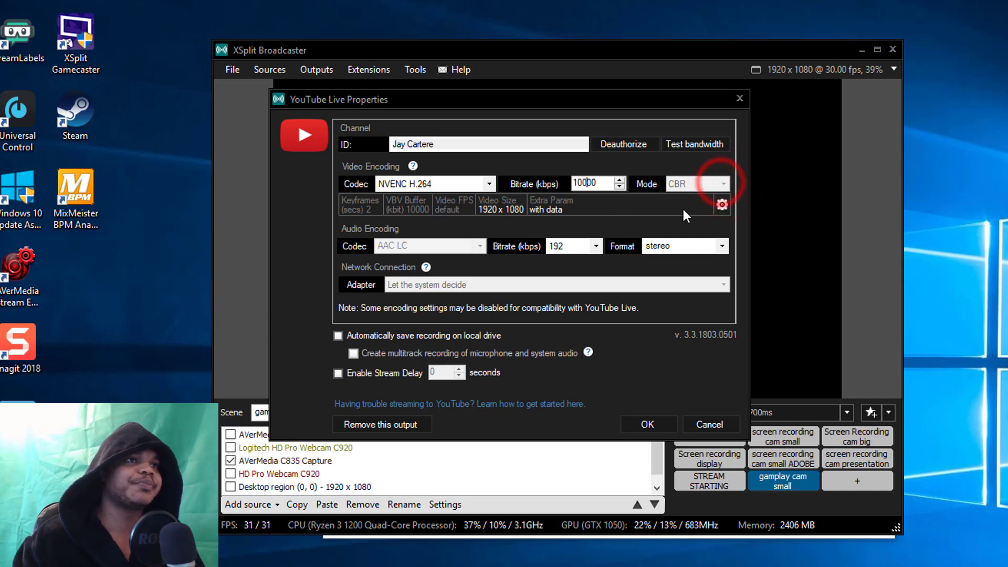
click(721, 203)
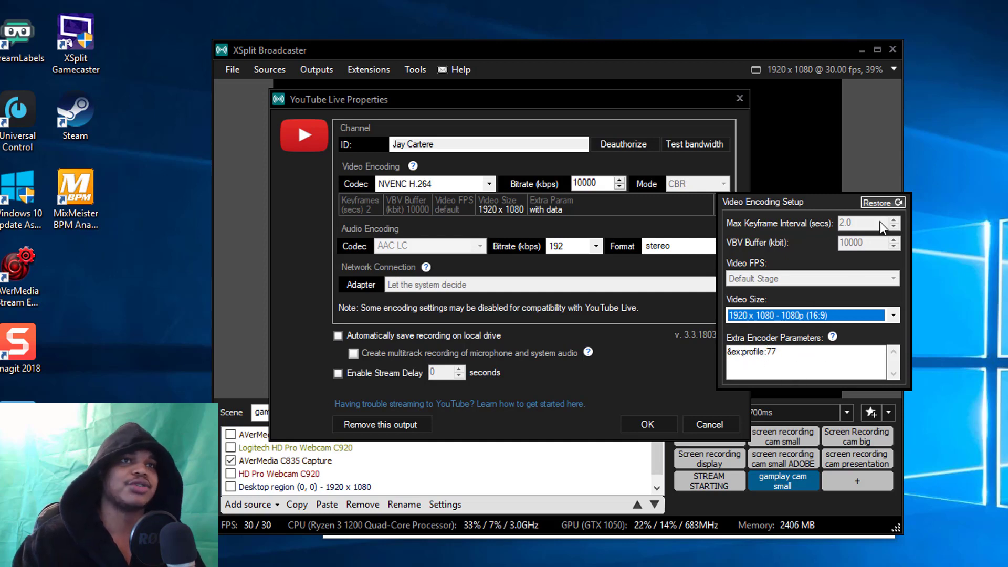
Dismiss Video Encoding Setup and check the fixed AAC LC audio codec.
click(670, 272)
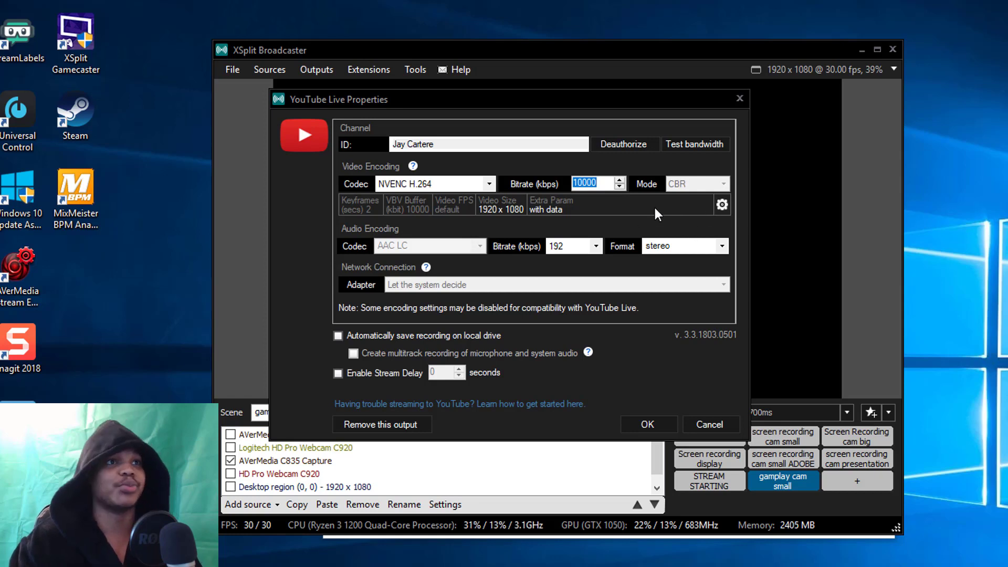
click(482, 245)
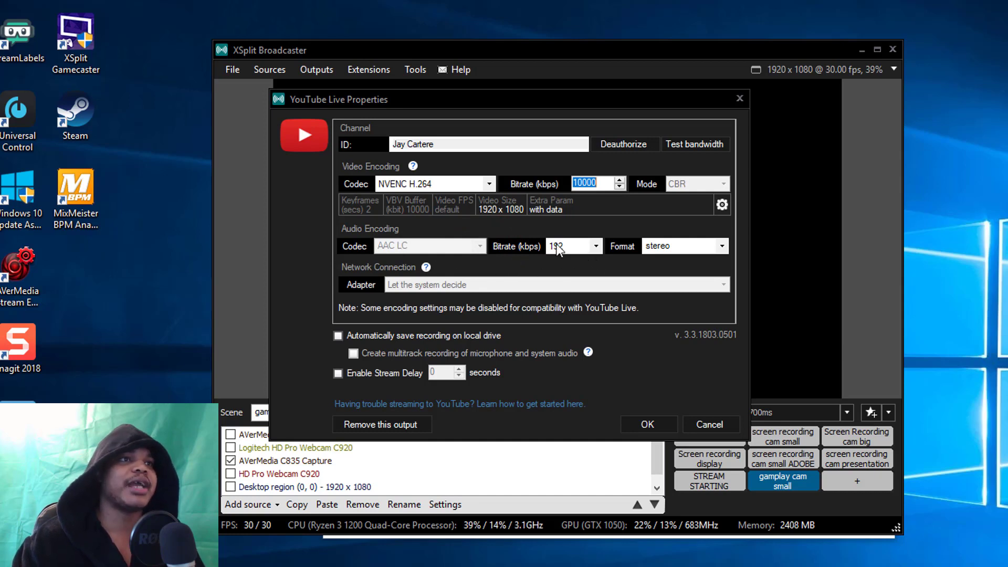
Keep the YouTube Live audio bitrate at 192 kbps and format at stereo.
click(596, 246)
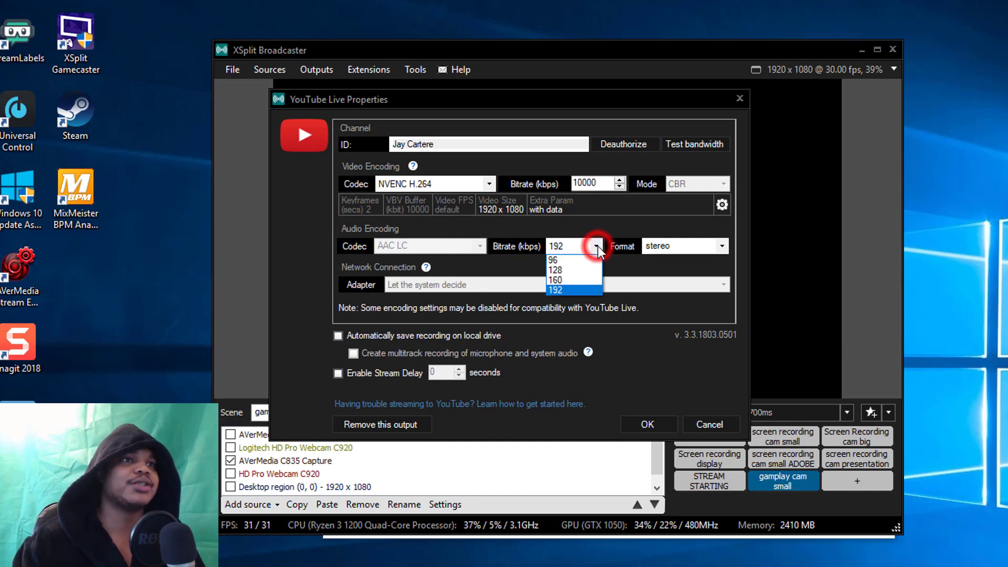
click(624, 266)
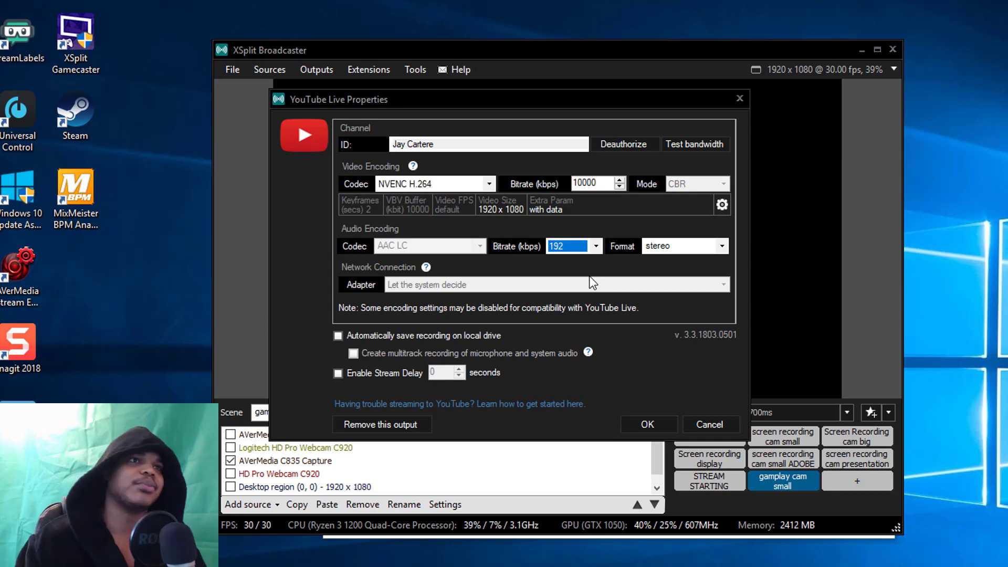
click(719, 245)
click(723, 243)
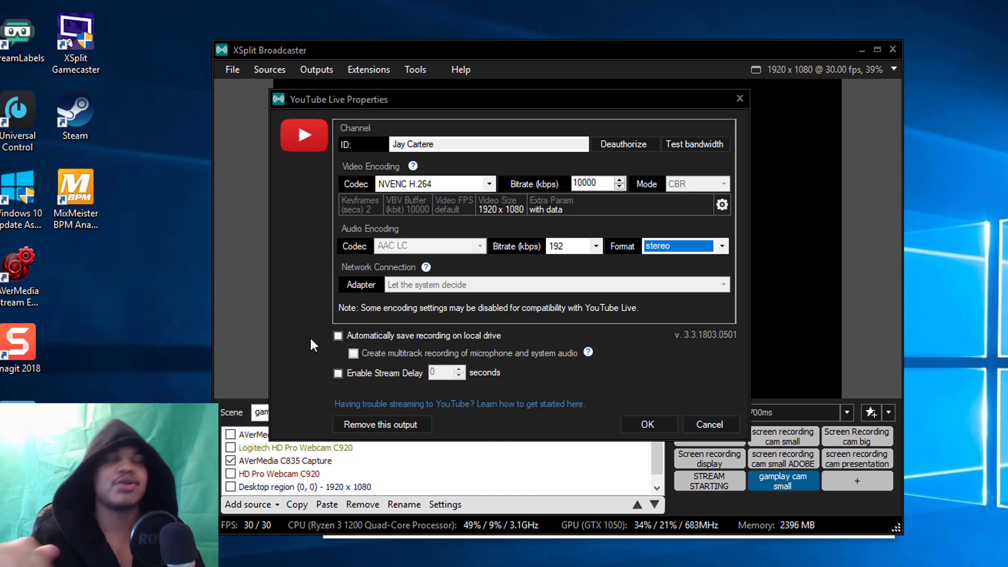
Cancel YouTube Live Properties and open the Local Recording output's properties.
click(701, 424)
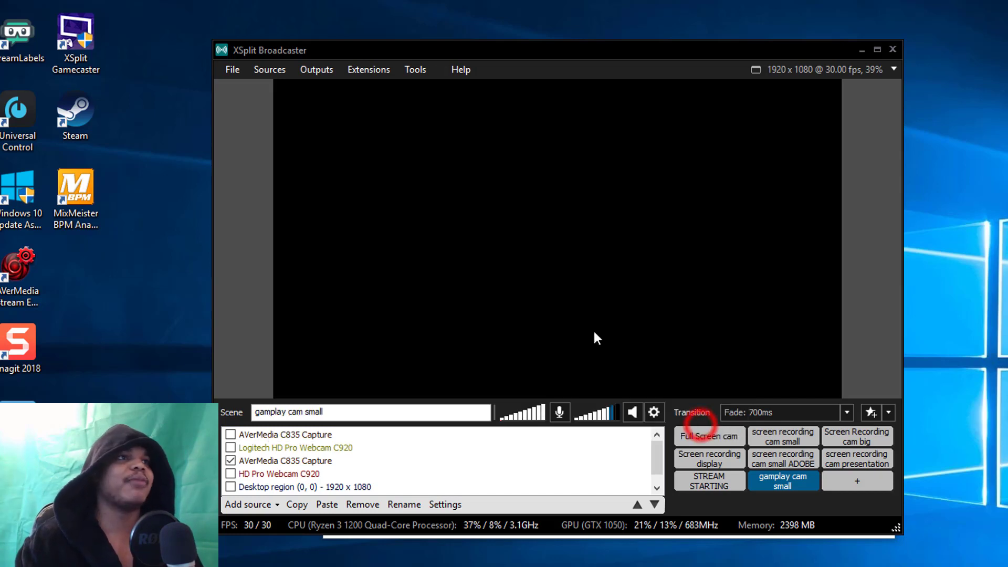
click(315, 71)
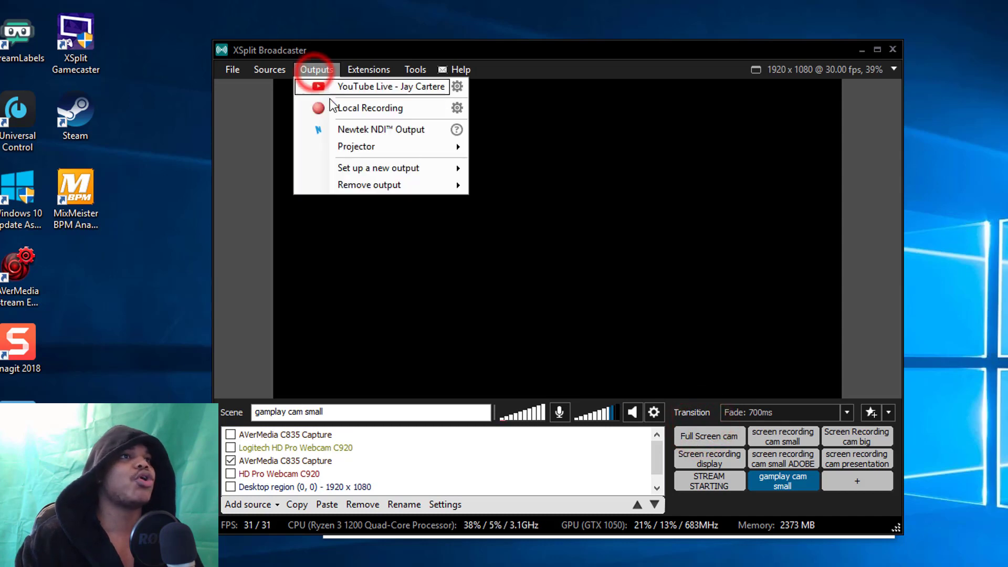
click(456, 109)
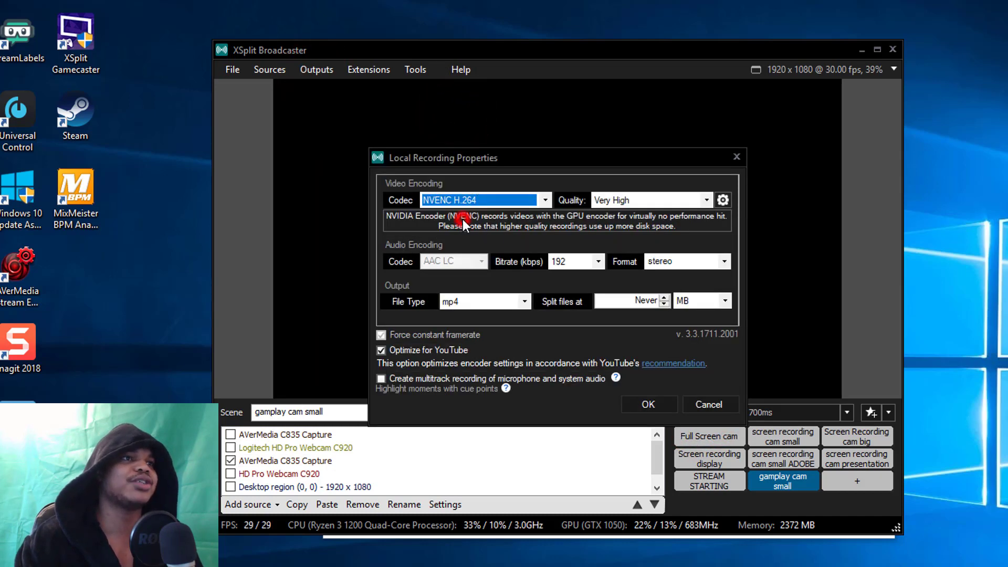
click(496, 216)
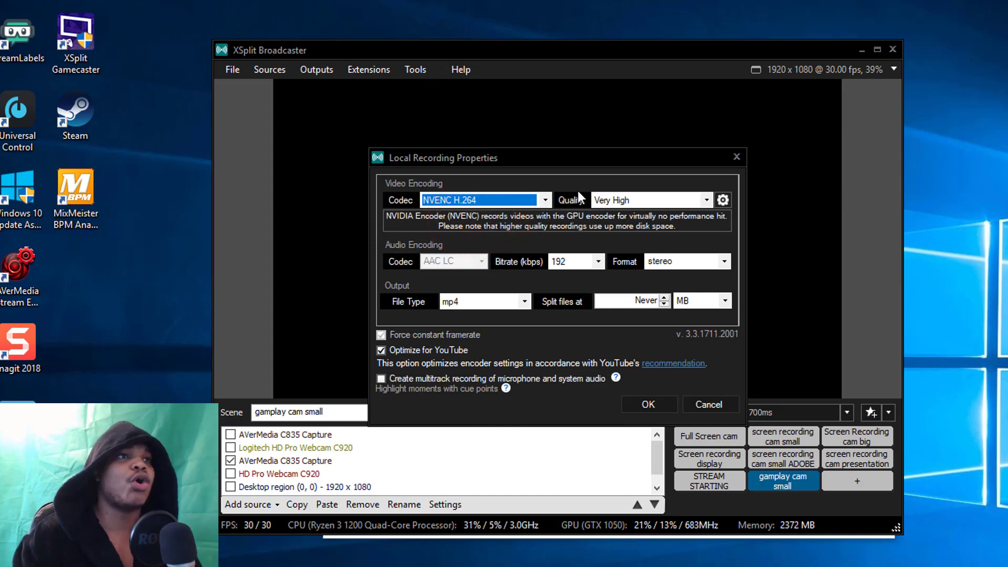
Try x264 for the recording codec, then set it back to NVENC H.264.
click(546, 199)
click(502, 215)
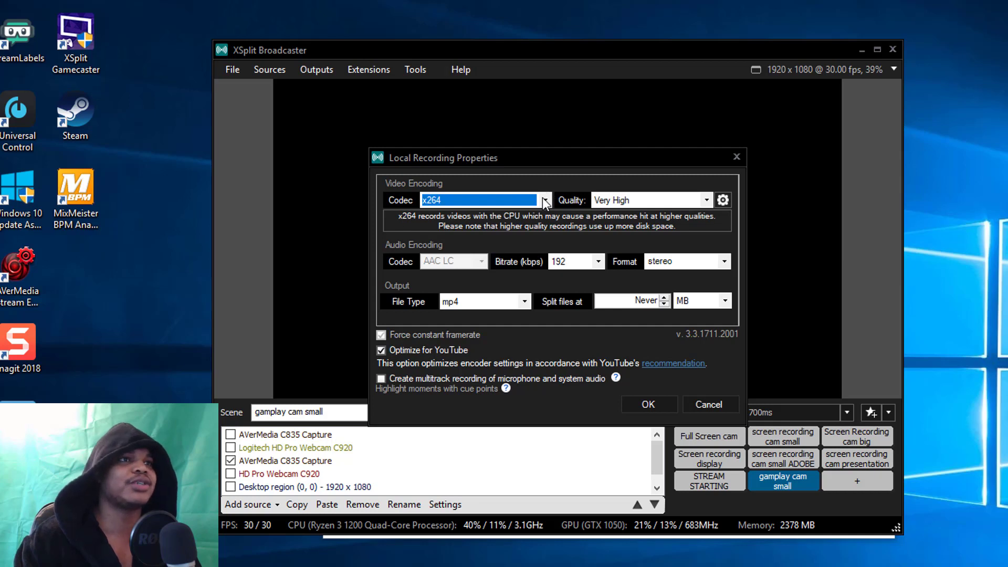
click(546, 200)
click(522, 221)
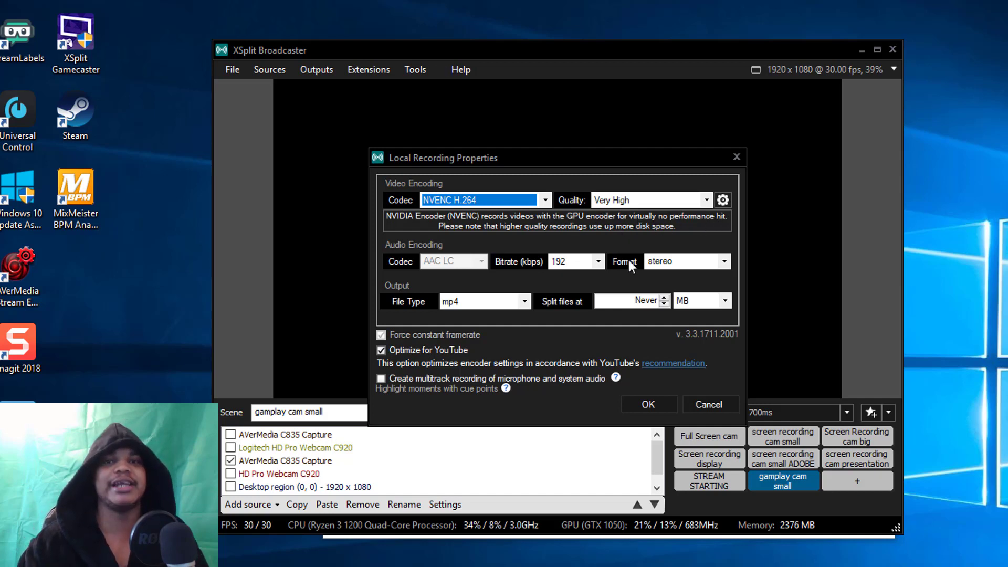
click(708, 202)
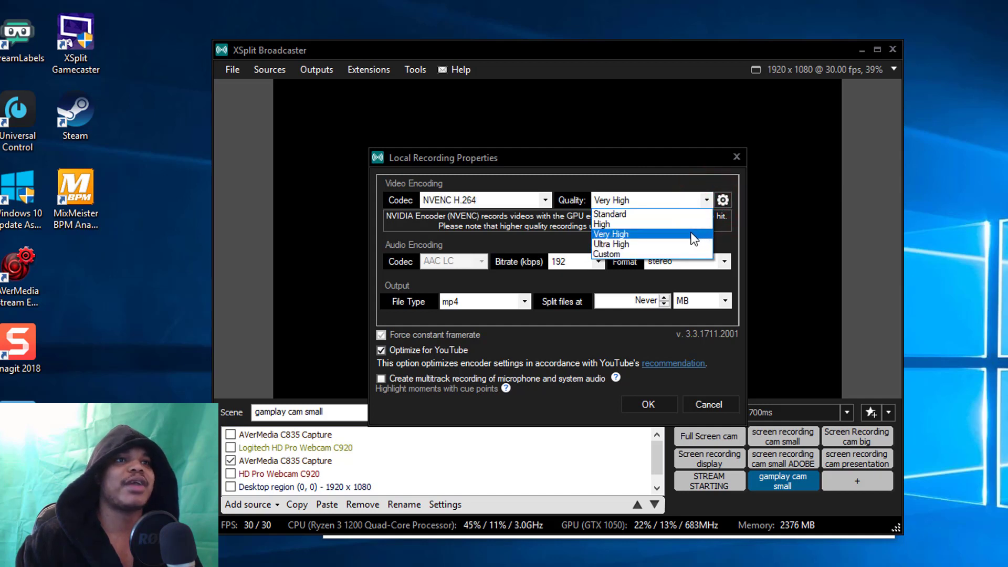
click(710, 240)
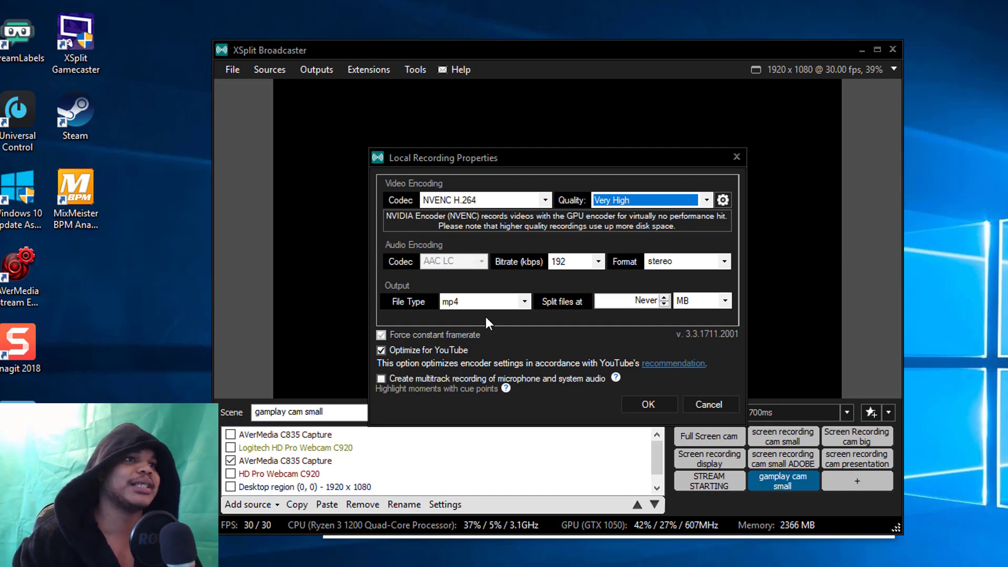
click(524, 300)
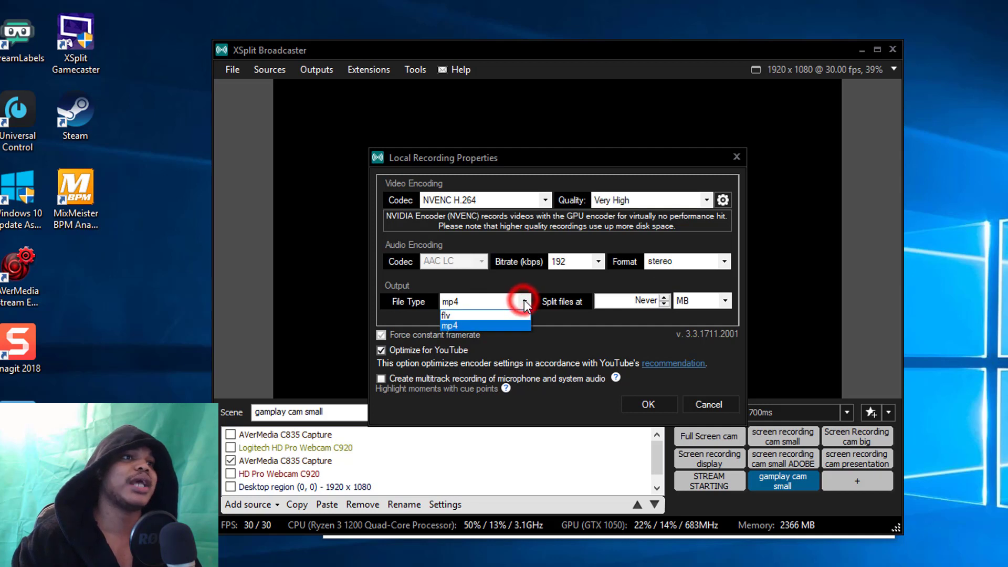
click(570, 311)
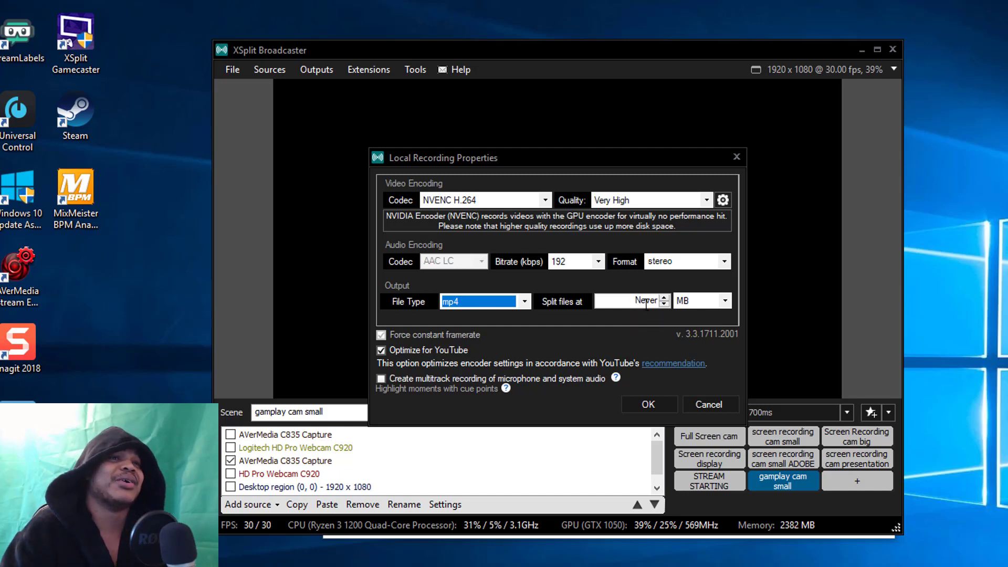
click(646, 302)
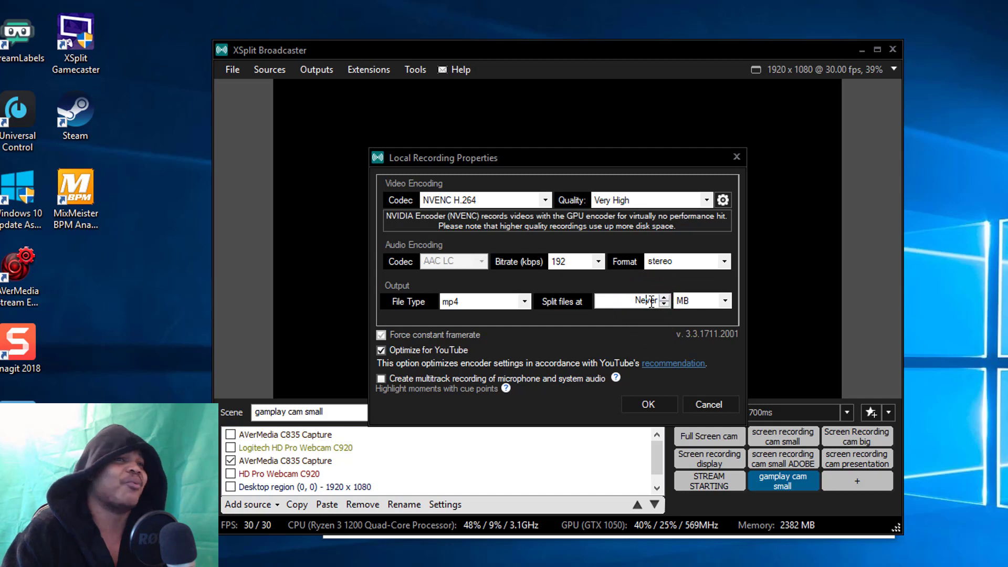
click(724, 301)
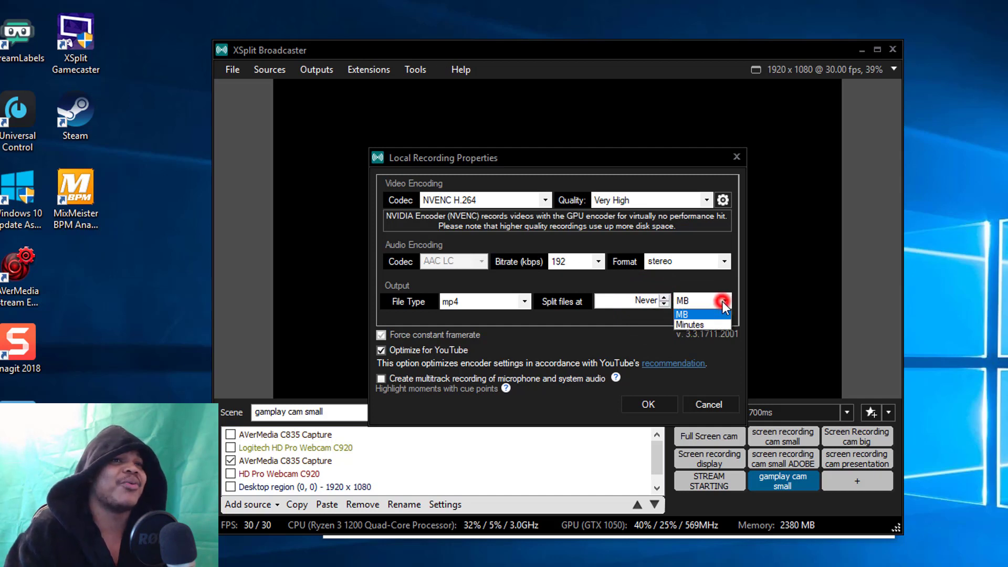
click(635, 325)
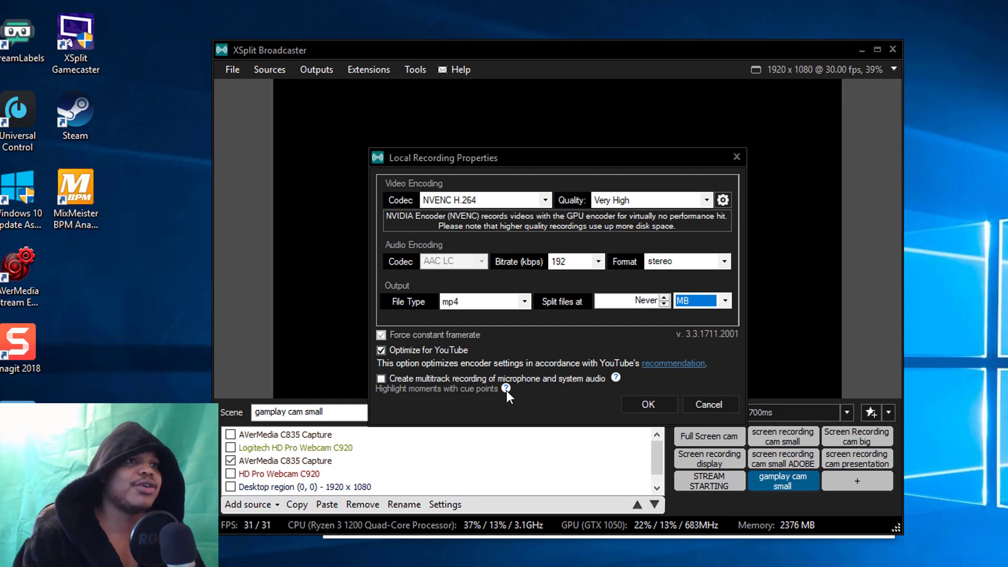
mouse_move(505, 389)
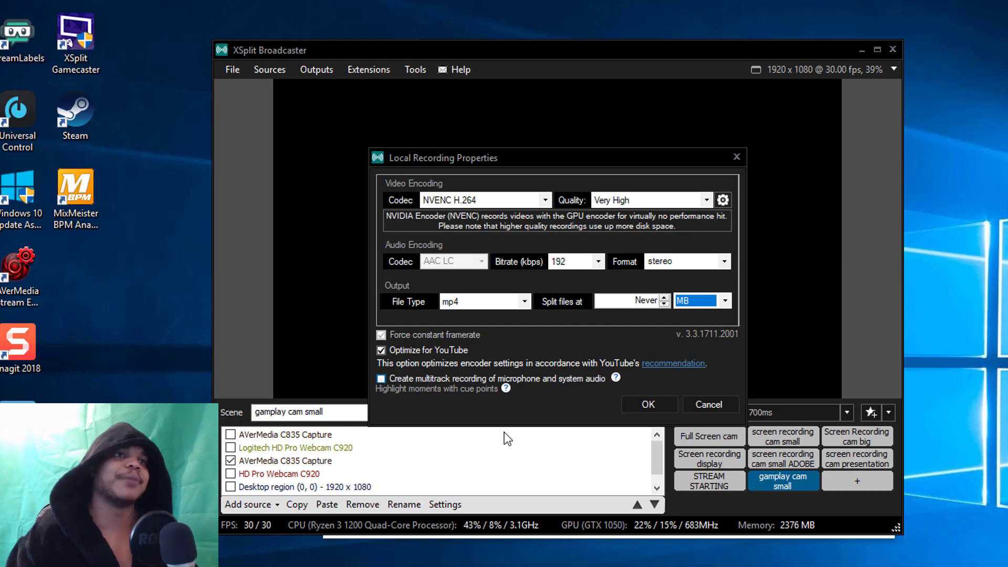
Cancel the Local Recording Properties dialog without saving changes.
click(706, 405)
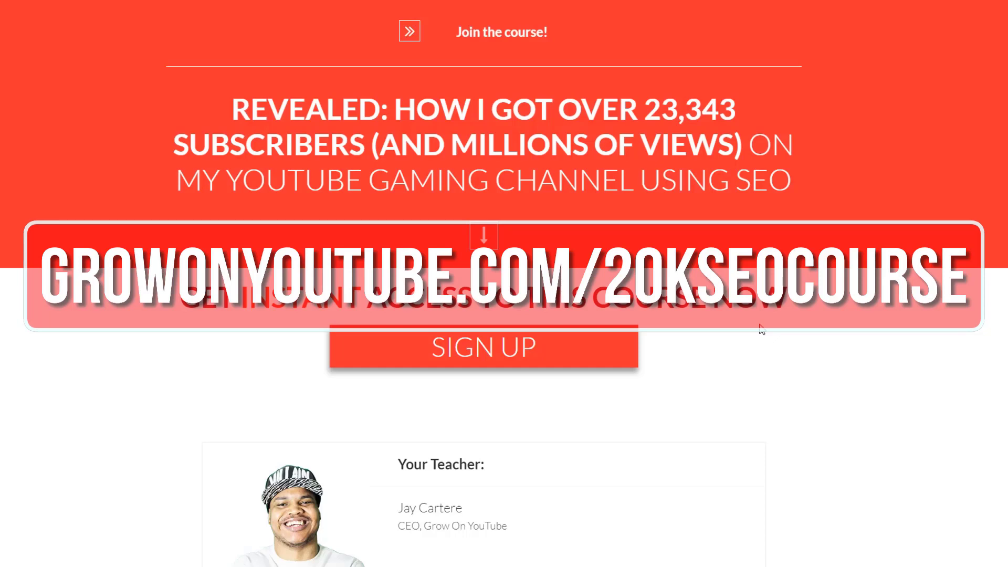
Scroll the course page down, then back up to the Your Teacher section.
scroll(757, 323, down, 8)
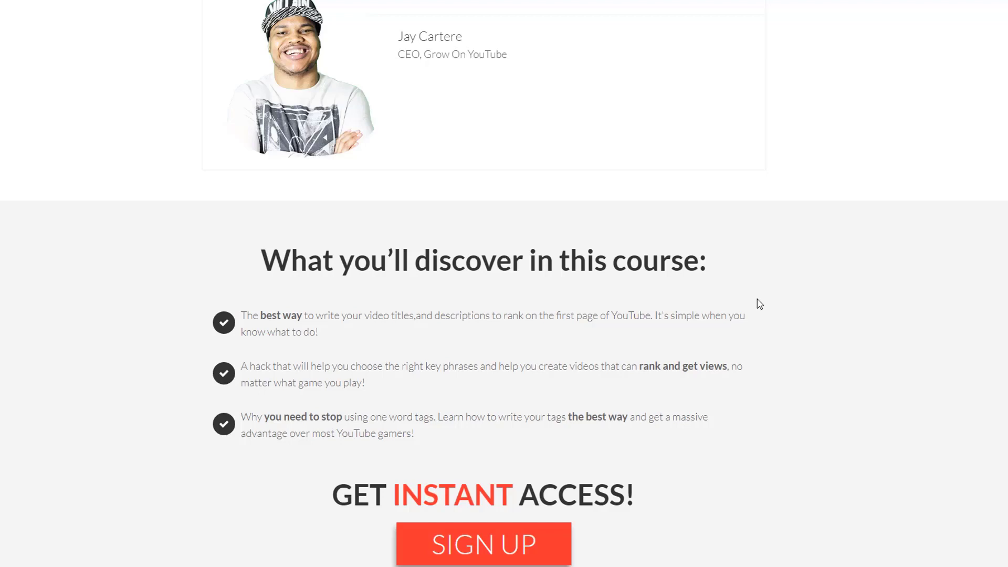
scroll(759, 303, up, 2)
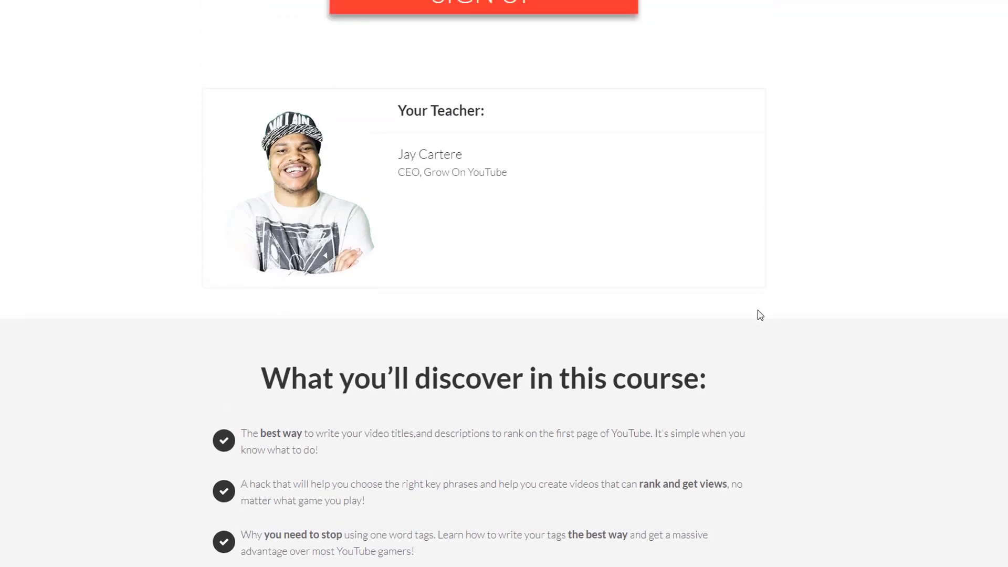